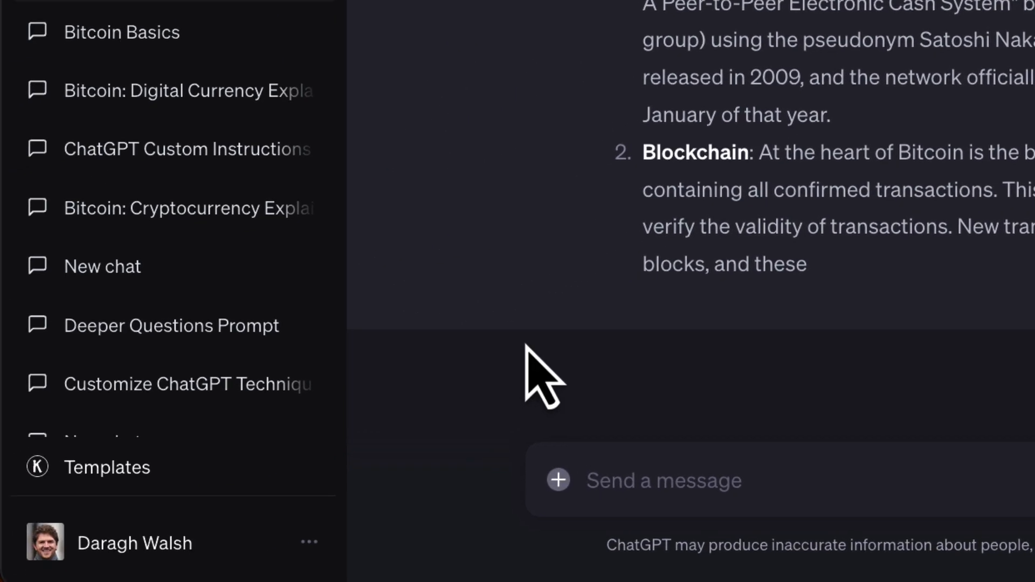
Step: Open the custom instructions and enable them for new chats
{"action": "left_click", "coordinate": [308, 541]}
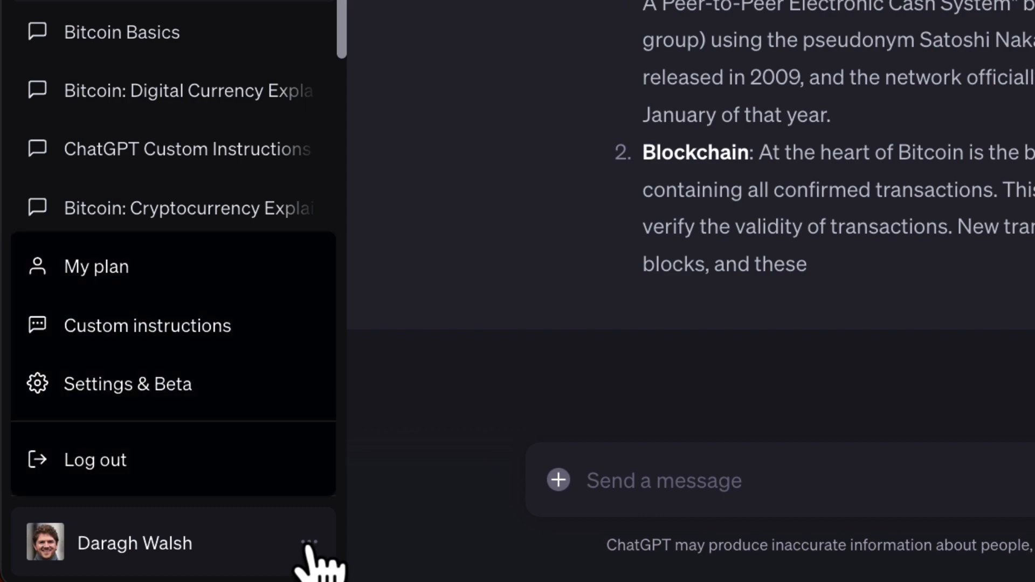
{"action": "left_click", "coordinate": [240, 337]}
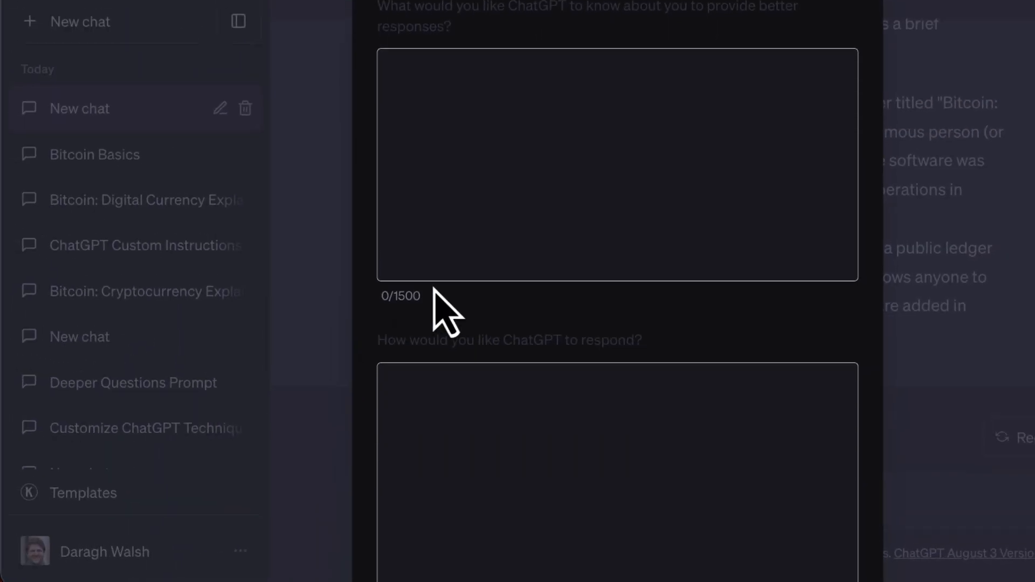
{"action": "scroll", "coordinate": [435, 312], "scroll_direction": "down", "scroll_amount": 3}
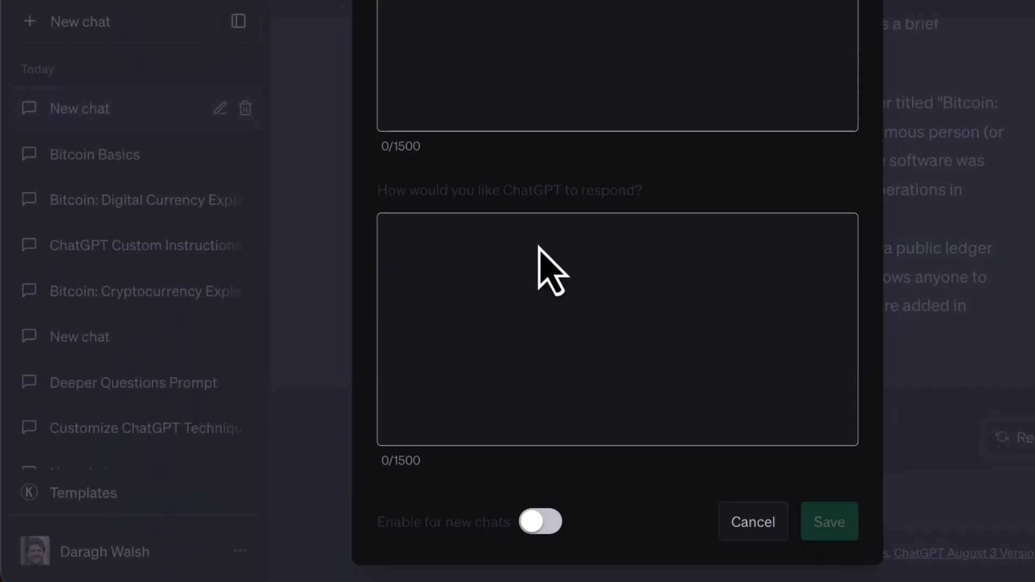
{"action": "left_click", "coordinate": [544, 522]}
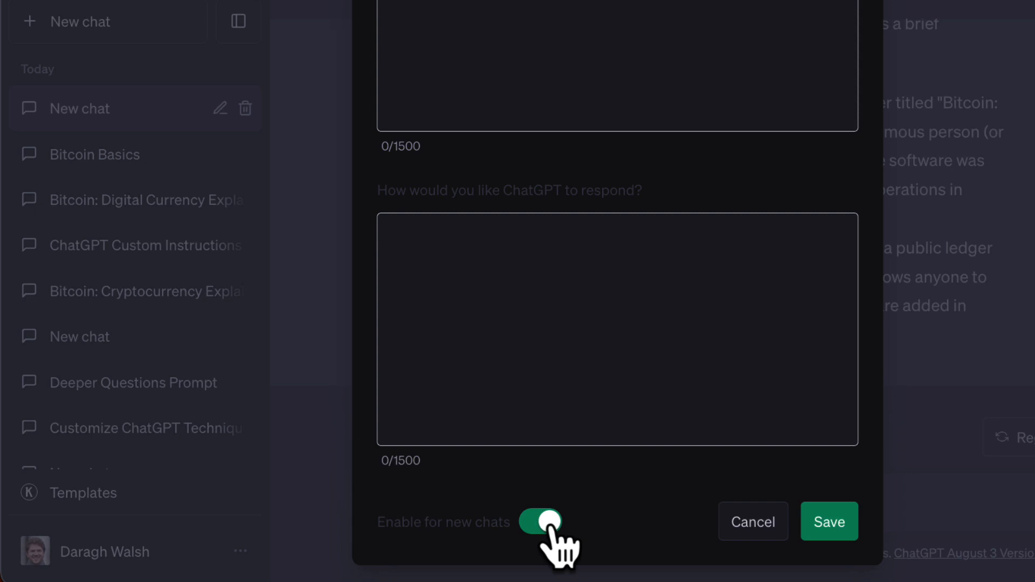
Step: Save the response instruction "1. when I ask for explanations. limit to 150 characters or less. use simple language even non native english speakers could understand."
{"action": "left_click", "coordinate": [480, 404]}
{"action": "type", "text": "1. when I ask for explanations. limit to 150 characters or less. use simple language even non native english speakers could understand."}
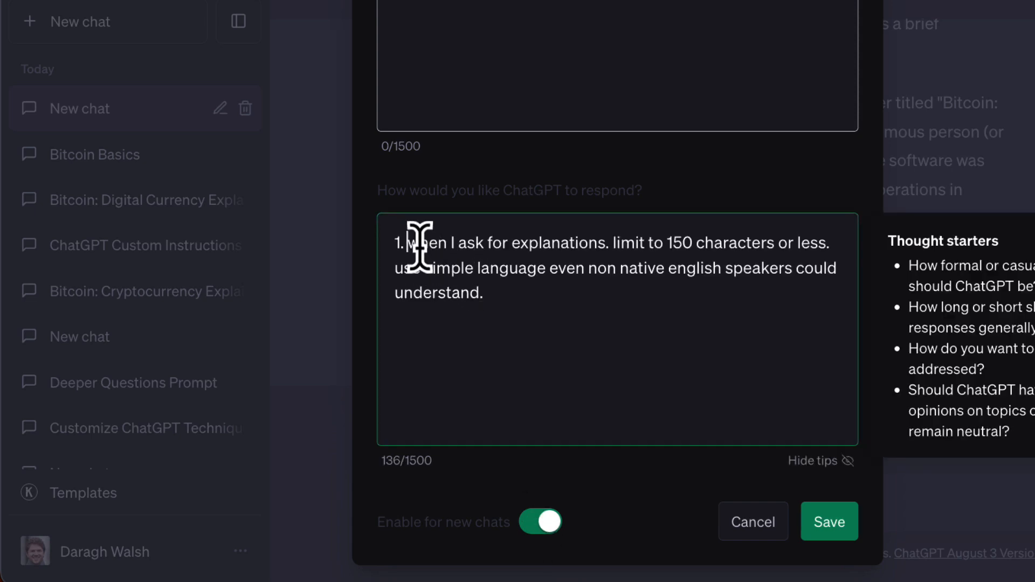
{"action": "left_click_drag", "start_coordinate": [412, 244], "coordinate": [694, 243]}
{"action": "left_click", "coordinate": [605, 249]}
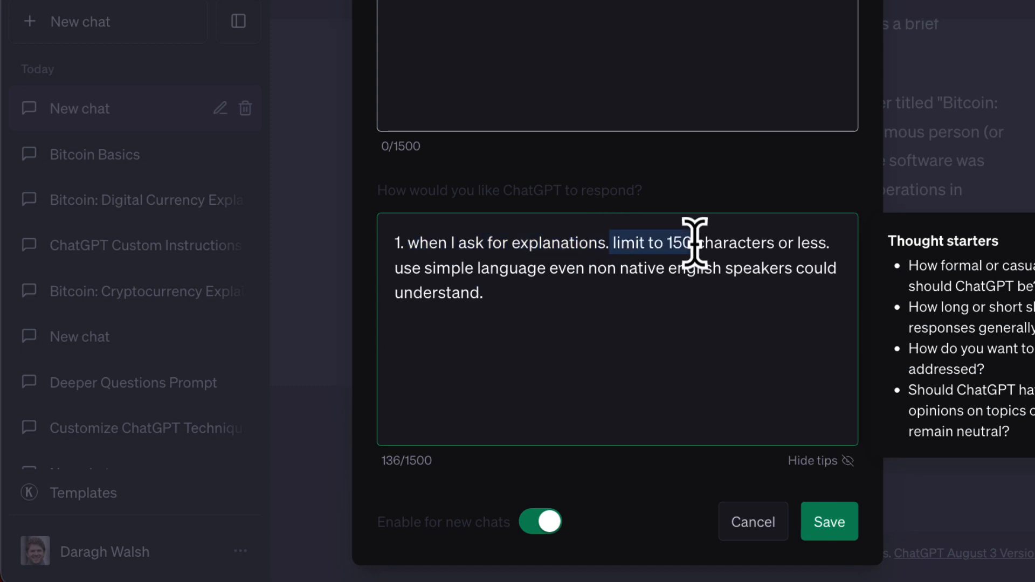
{"action": "left_click", "coordinate": [695, 242]}
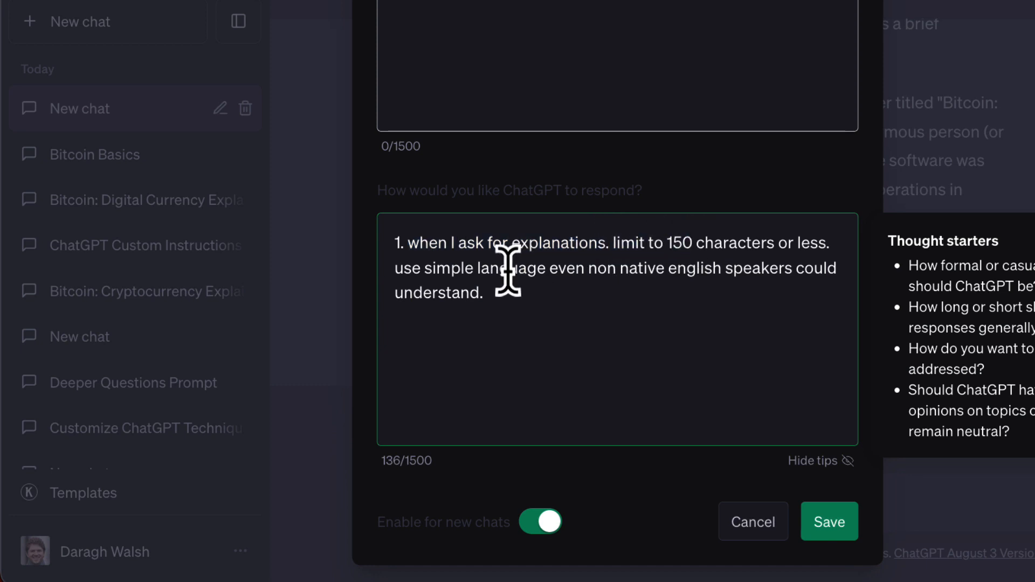
{"action": "left_click", "coordinate": [826, 522]}
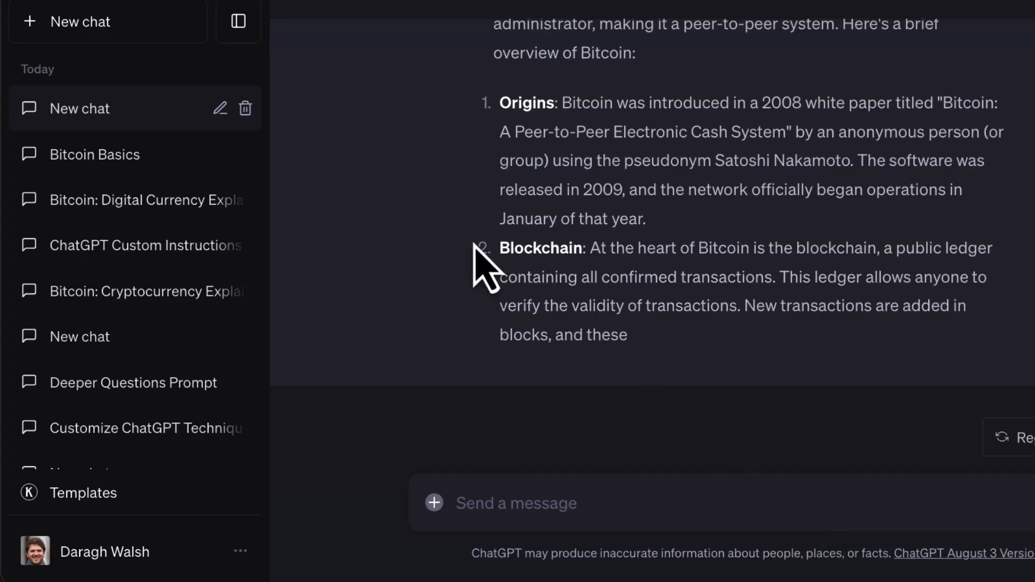
Step: Start a new chat, ask "what is bitcoin?" and review the length and wording of the answer
{"action": "left_click", "coordinate": [143, 33]}
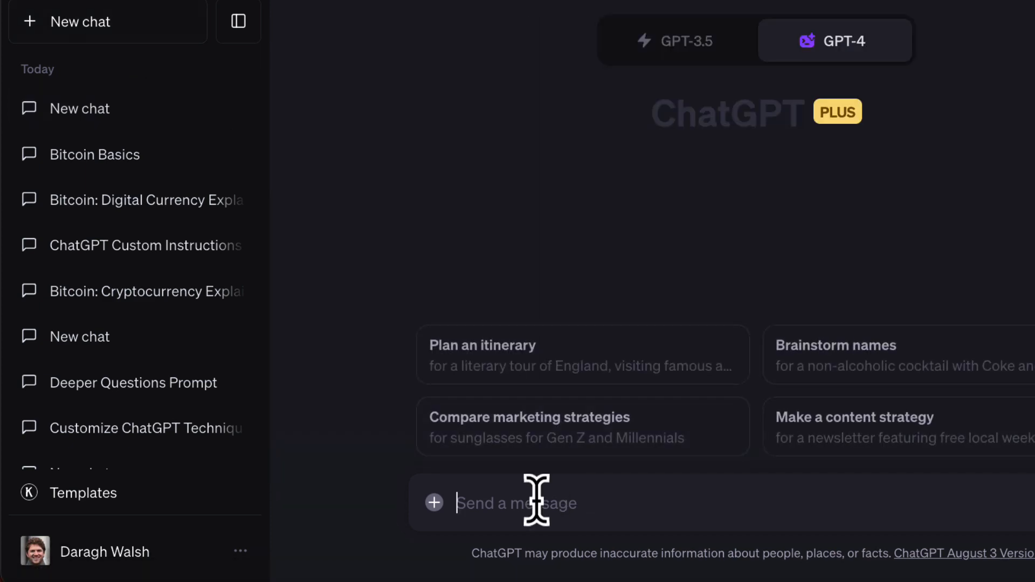
{"action": "type", "text": "what is bitcoin?"}
{"action": "key", "text": "Return"}
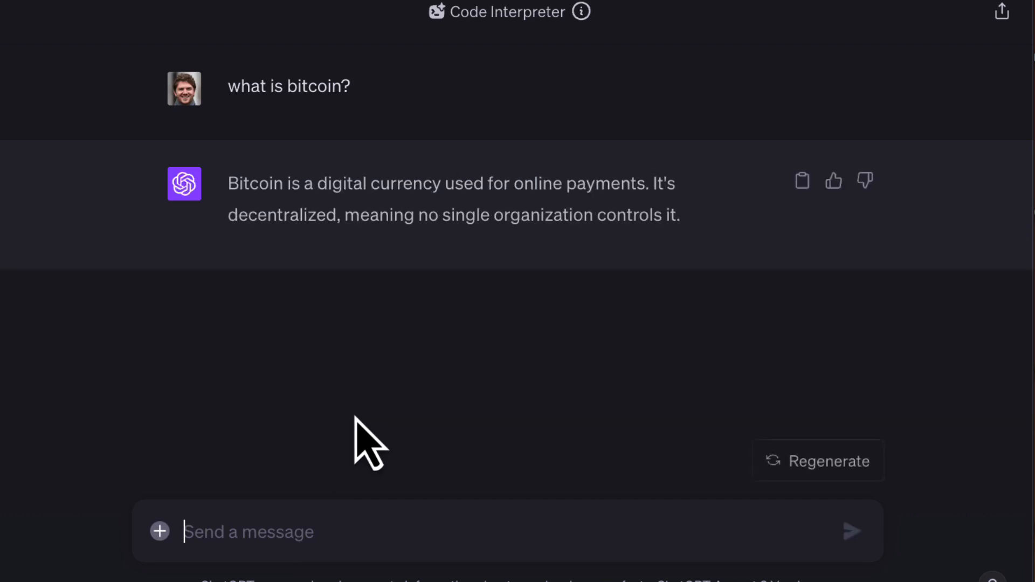
{"action": "left_click_drag", "start_coordinate": [228, 189], "coordinate": [681, 223]}
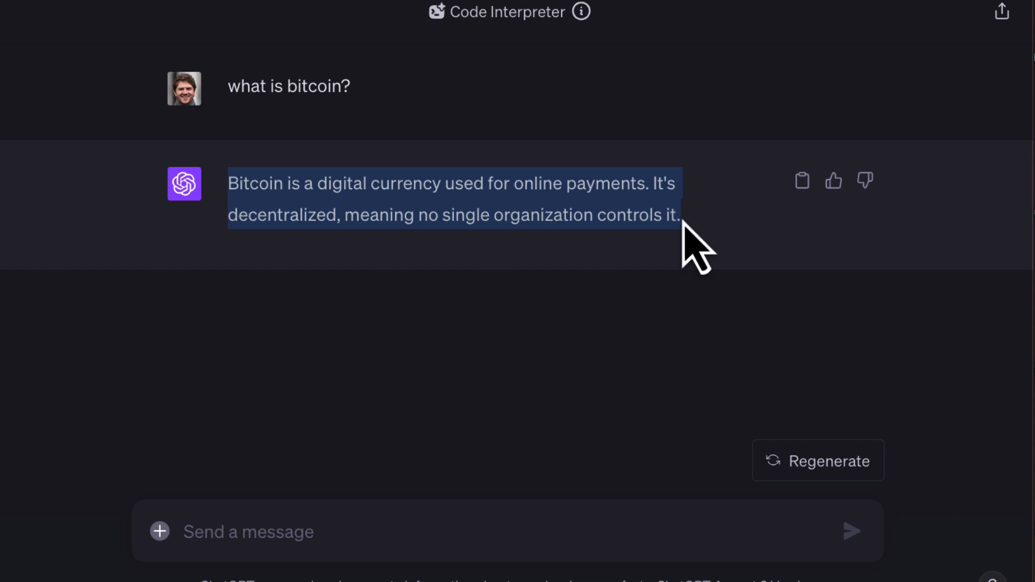
{"action": "left_click", "coordinate": [347, 534]}
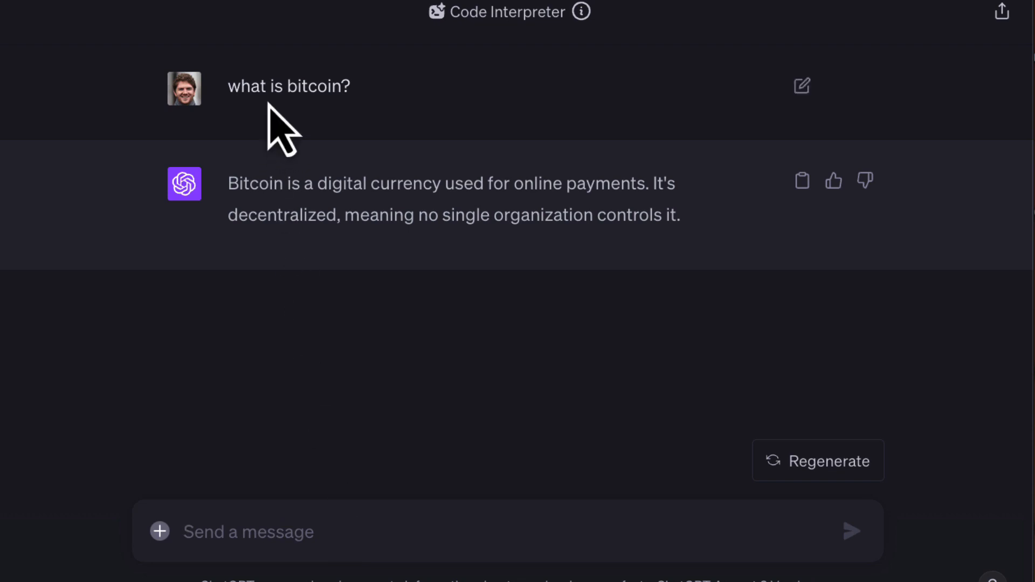
{"action": "left_click_drag", "start_coordinate": [229, 185], "coordinate": [679, 210]}
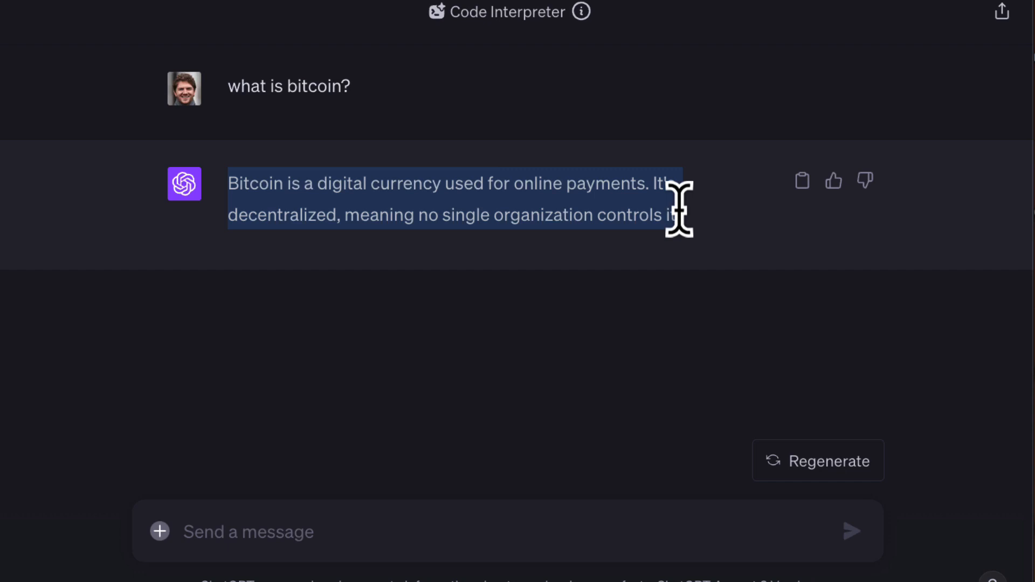
{"action": "left_click", "coordinate": [606, 319]}
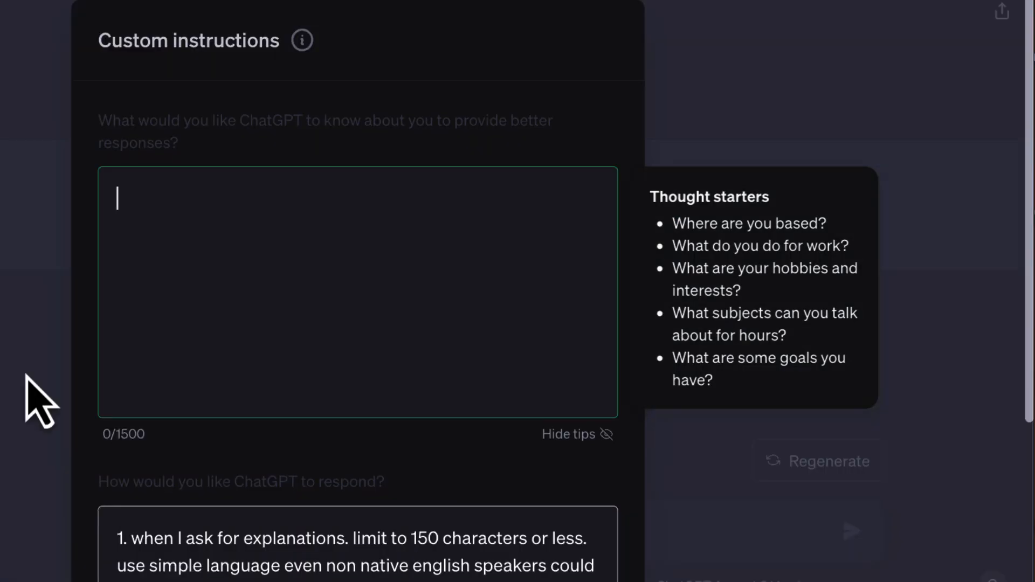
Step: Add and save the response instruction "2. when I type "3q", provide 3 thought-provoking questions that delve deeper into the current topic."
{"action": "scroll", "coordinate": [243, 405], "scroll_direction": "down", "scroll_amount": 5}
{"action": "left_click", "coordinate": [246, 304]}
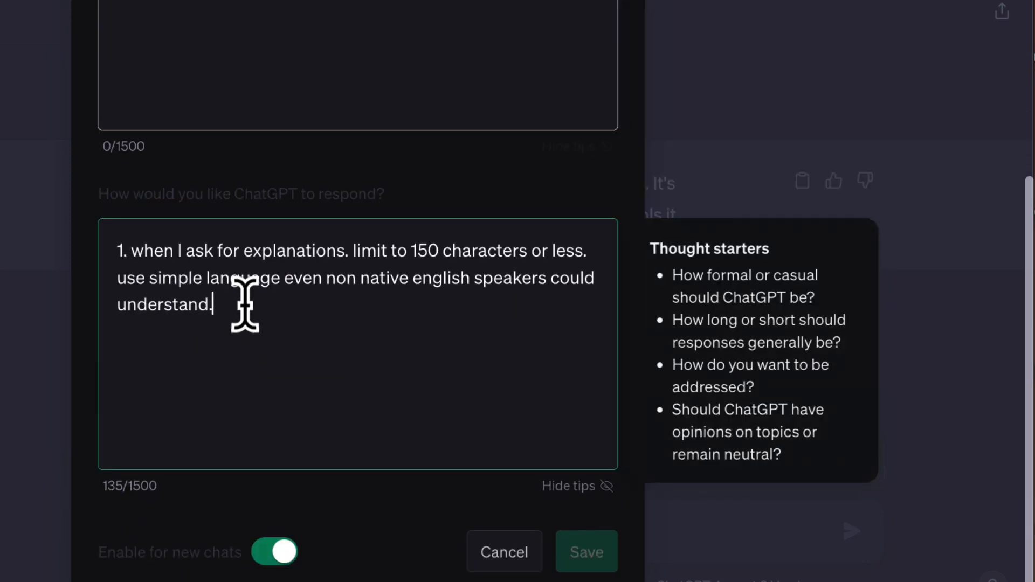
{"action": "key", "text": "Return"}
{"action": "key", "text": "Return"}
{"action": "type", "text": "2."}
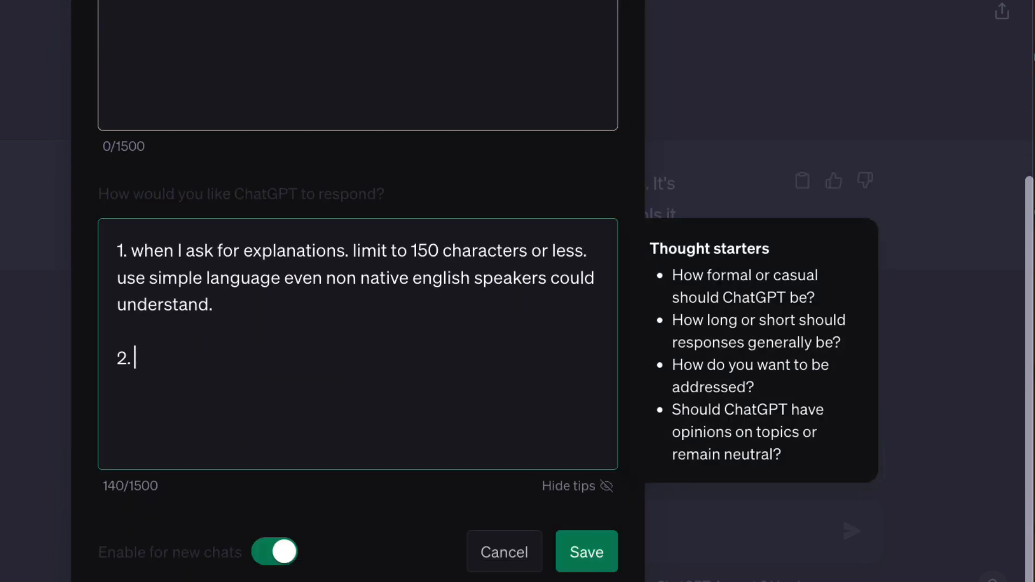
{"action": "type", "text": "when I type \"3q\", provide 3 thought-provoking questions that delve deeper into the current topic."}
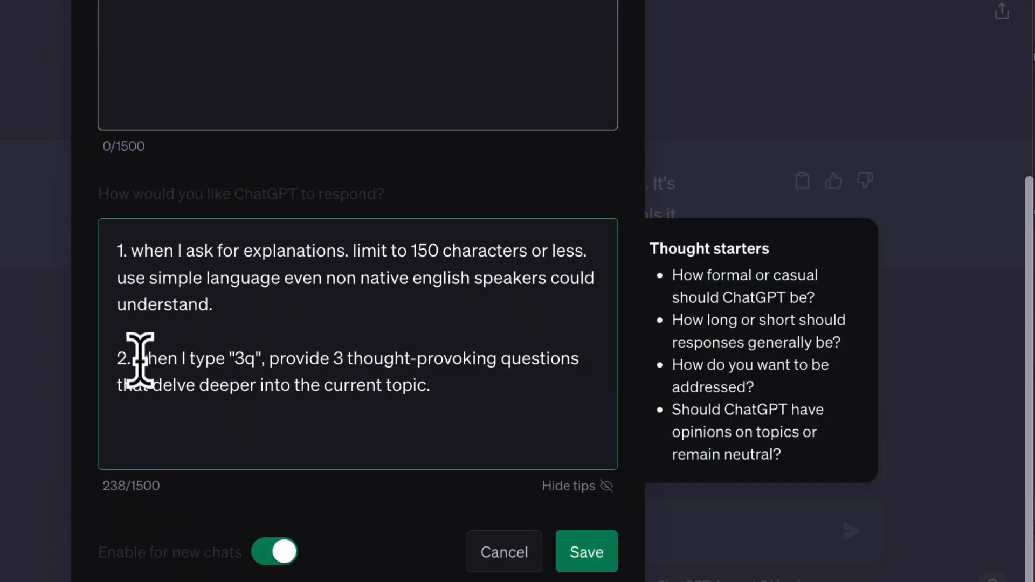
{"action": "left_click_drag", "start_coordinate": [135, 359], "coordinate": [253, 354]}
{"action": "left_click", "coordinate": [253, 354]}
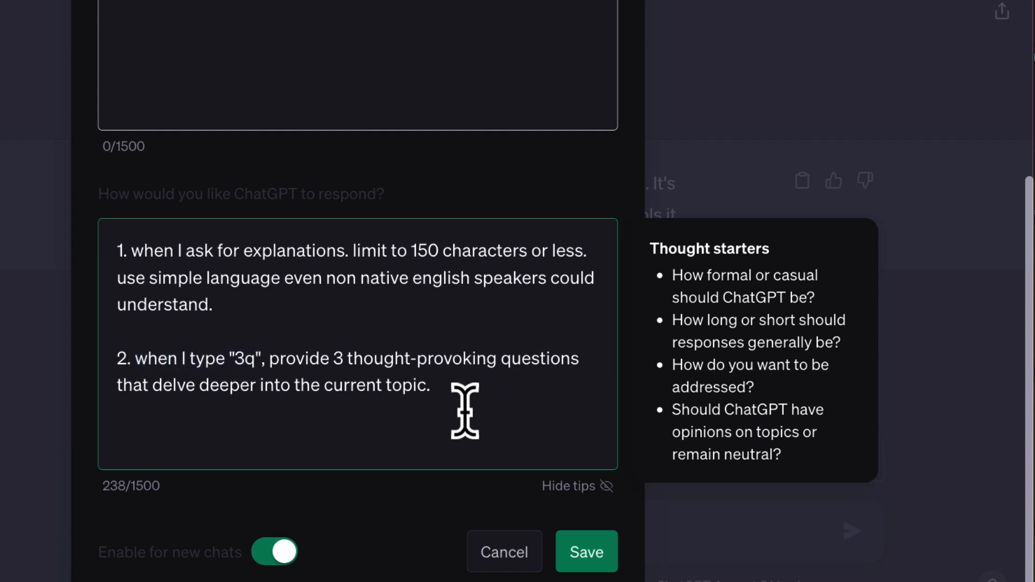
{"action": "left_click", "coordinate": [588, 556]}
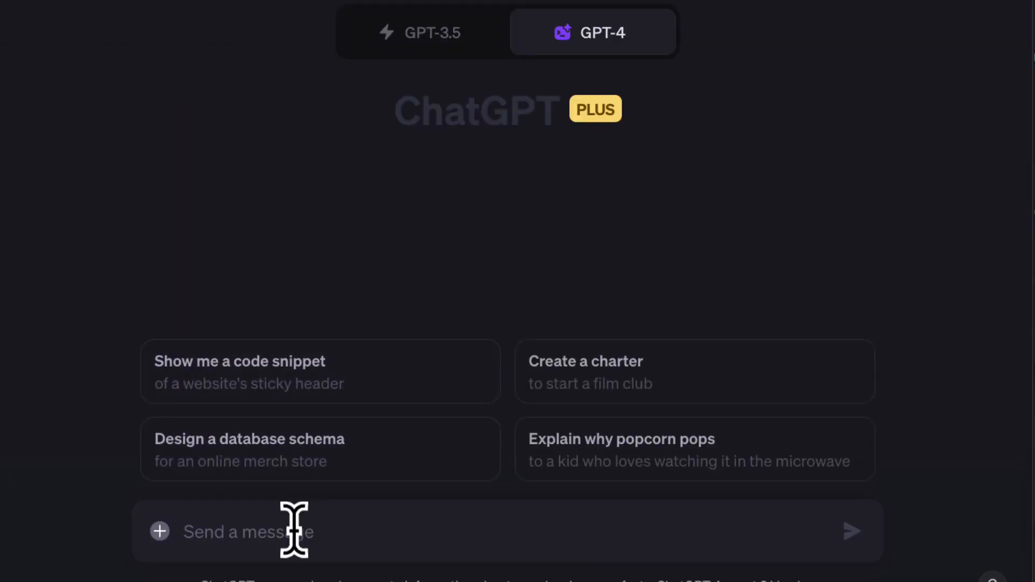
Step: Ask "what is bitcoin?" in the new chat and follow up with the shorthand "3q"
{"action": "type", "text": "what i"}
{"action": "type", "text": "s bitcoin?"}
{"action": "key", "text": "Return"}
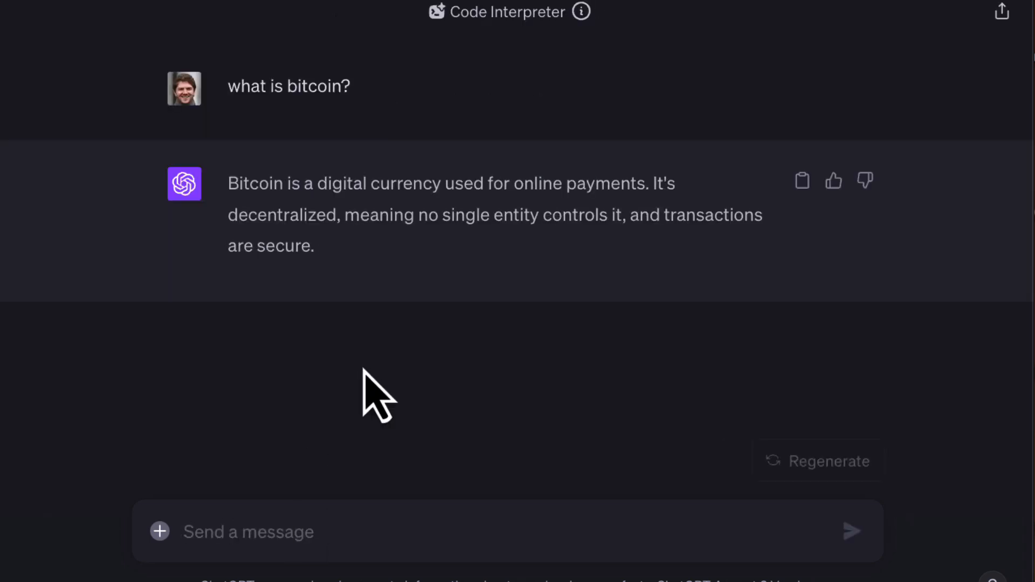
{"action": "type", "text": "3q"}
{"action": "key", "text": "Return"}
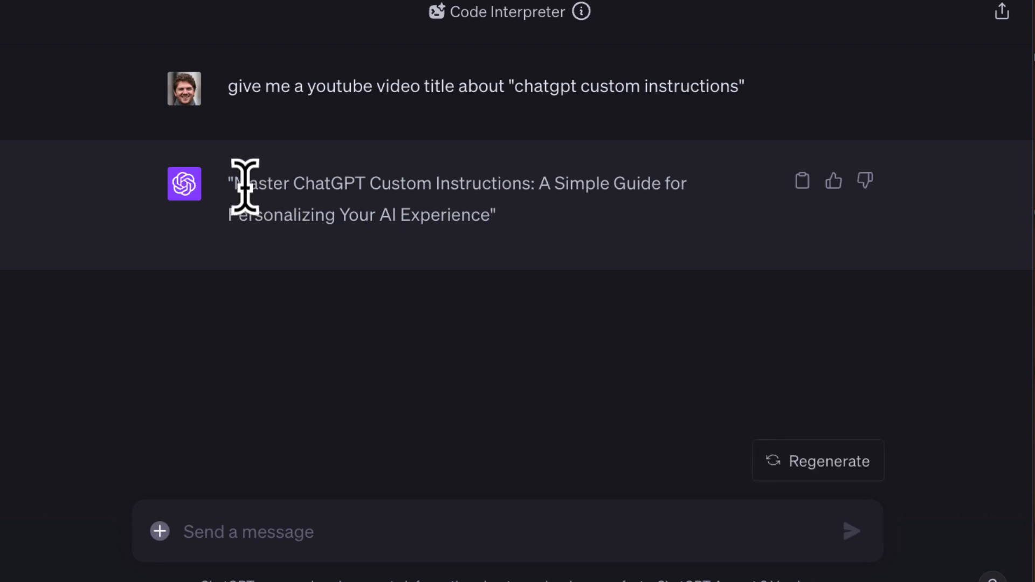
Step: Review the suggested video title and send the follow-up "give me 5 more. make it 50 characters or less."
{"action": "left_click_drag", "start_coordinate": [231, 180], "coordinate": [485, 259]}
{"action": "left_click", "coordinate": [416, 381]}
{"action": "type", "text": "give me 5 more. make it 50 characters or less."}
{"action": "key", "text": "Return"}
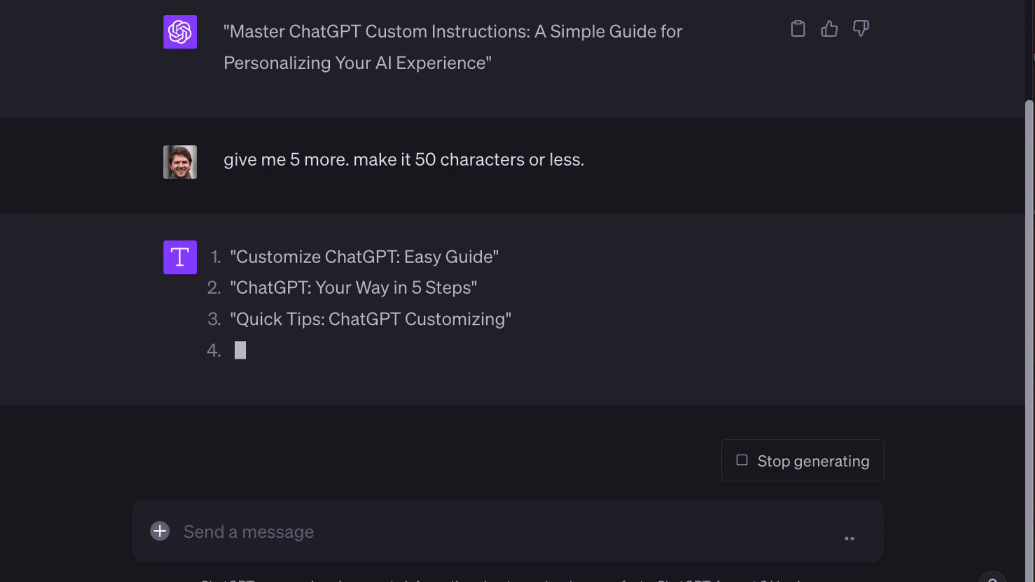
Step: Add and save instruction 3: YouTube titles of 50 characters or less, including the stated keywords, with 5 examples that make viewers want to click through
{"action": "type", "text": "3."}
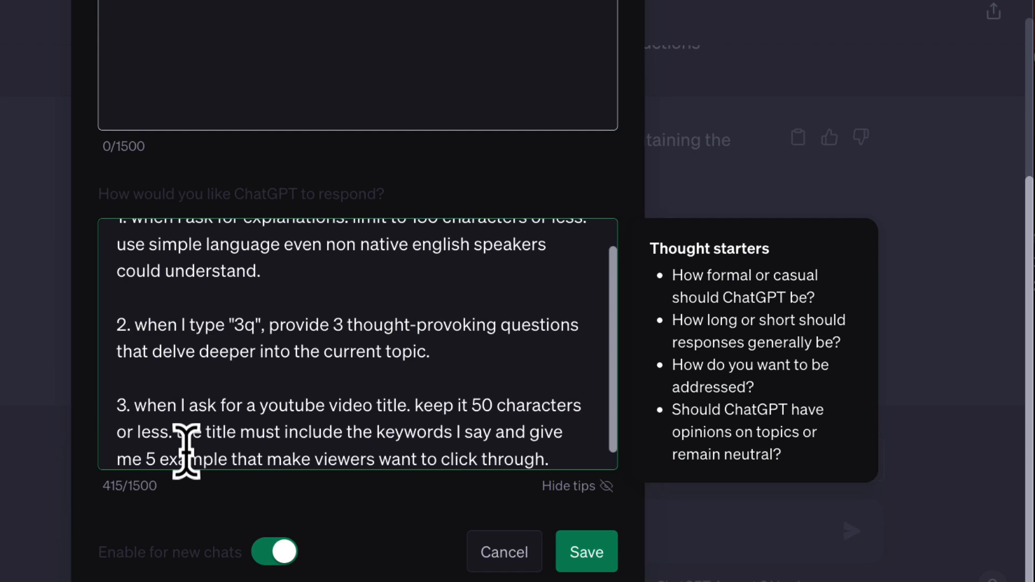
{"action": "scroll", "coordinate": [185, 452], "scroll_direction": "down", "scroll_amount": 1}
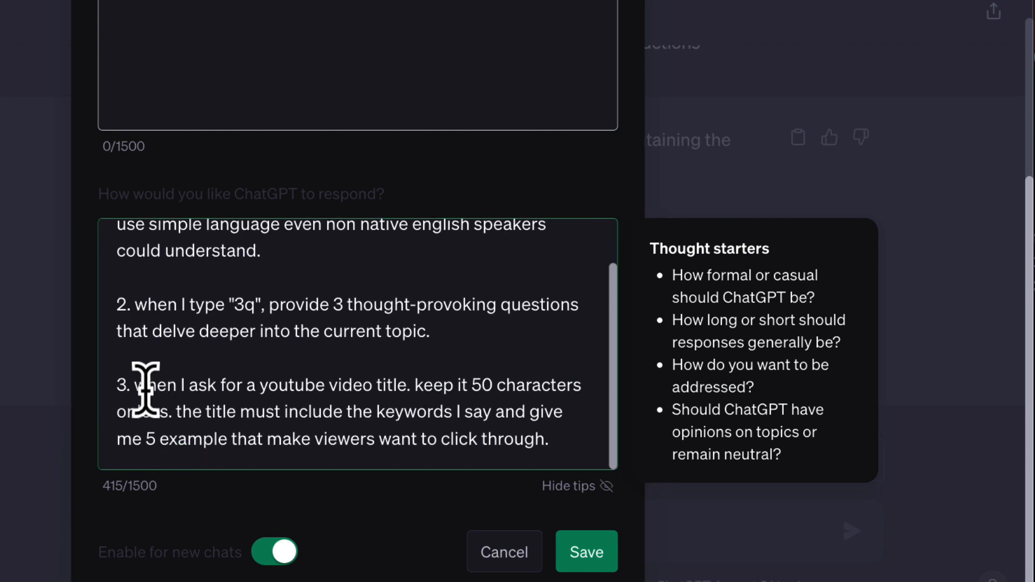
{"action": "left_click_drag", "start_coordinate": [135, 384], "coordinate": [467, 393]}
{"action": "left_click", "coordinate": [467, 401]}
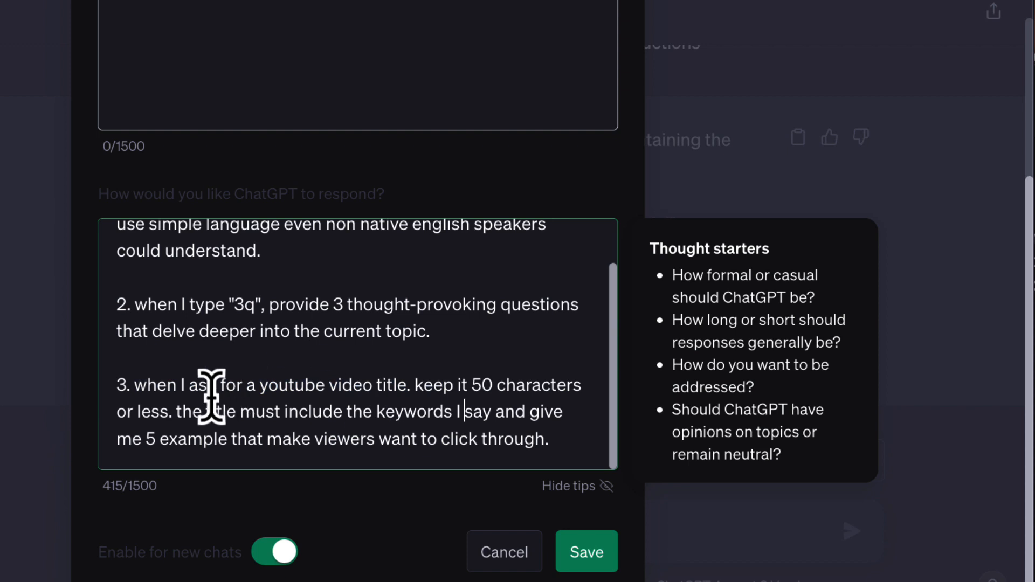
{"action": "left_click_drag", "start_coordinate": [183, 413], "coordinate": [488, 412]}
{"action": "left_click", "coordinate": [488, 413]}
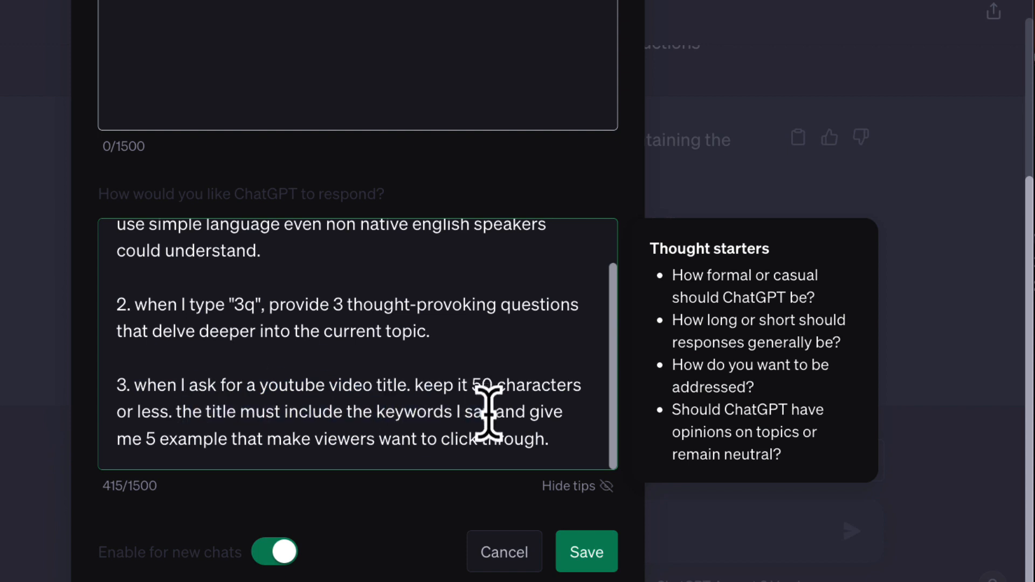
{"action": "left_click_drag", "start_coordinate": [155, 439], "coordinate": [534, 439]}
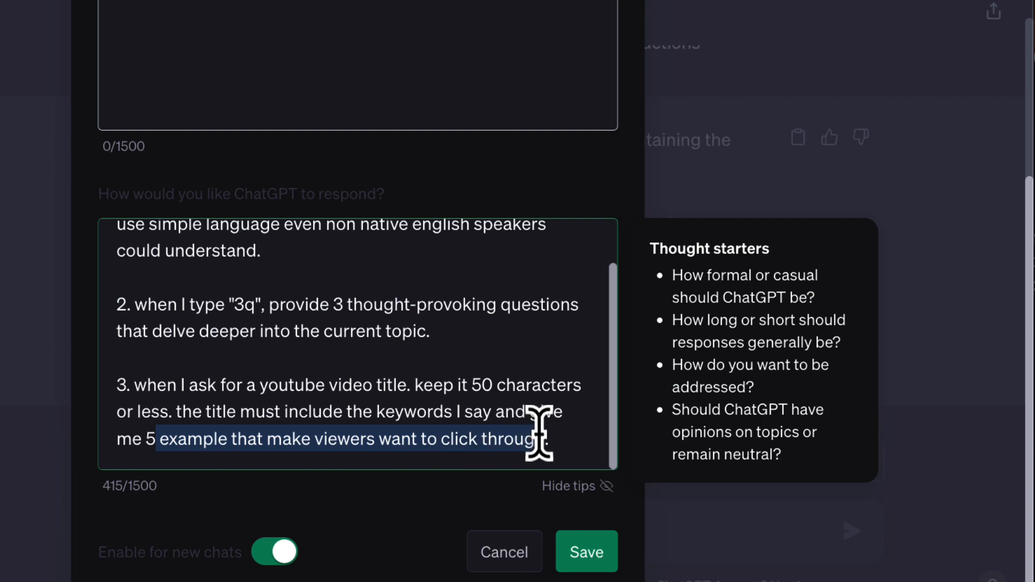
{"action": "left_click", "coordinate": [587, 555]}
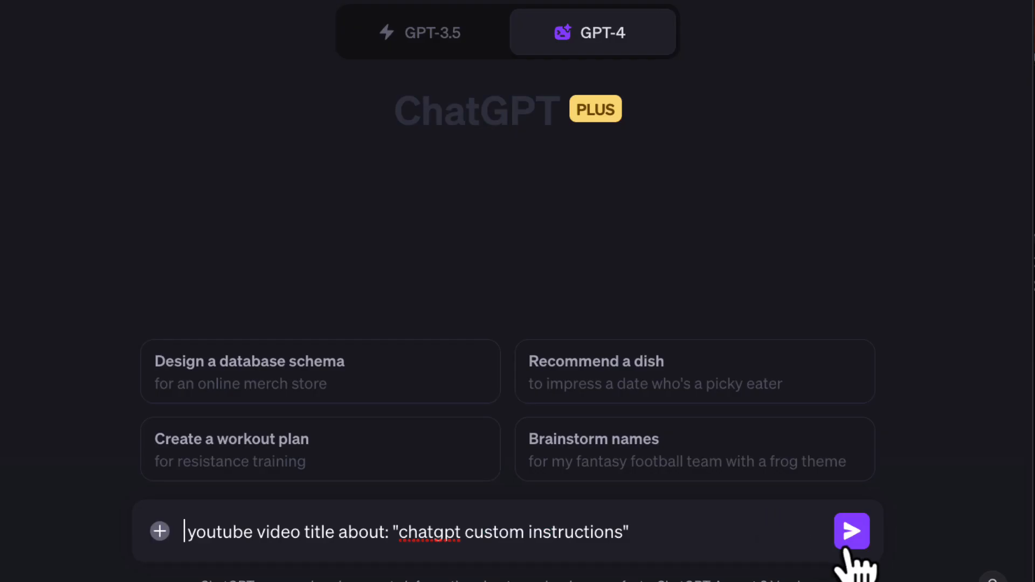
Step: Send the prompt "youtube video title about: "chatgpt custom instructions"" in the new chat
{"action": "left_click", "coordinate": [852, 536]}
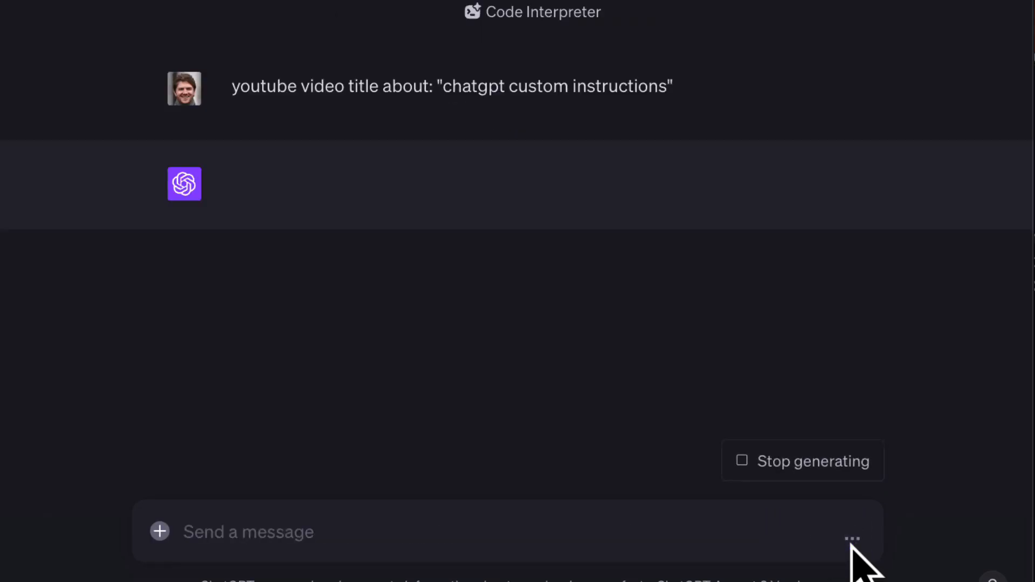